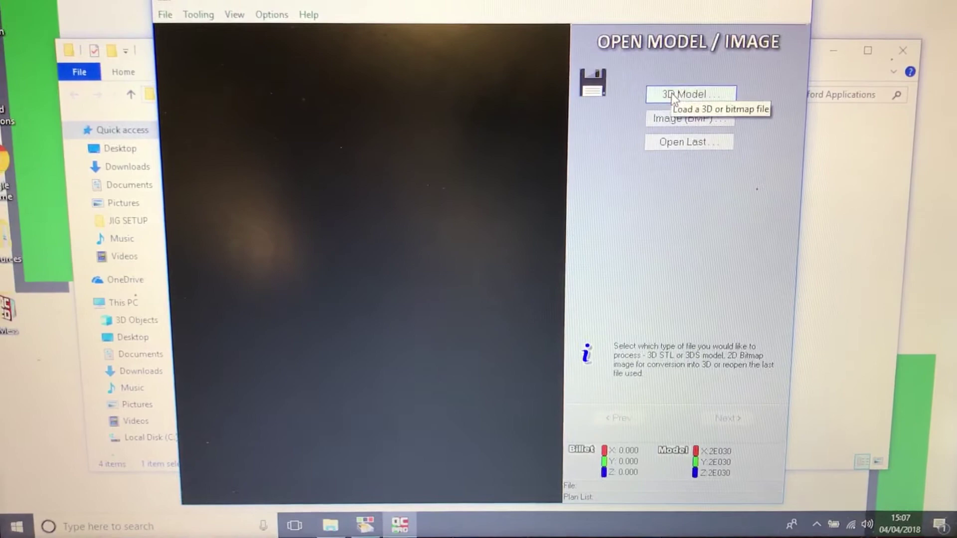
Load the Aberdeen Car 1 STL model from the Desktop and orbit it to a side view
{"action": "left_click", "coordinate": [675, 97]}
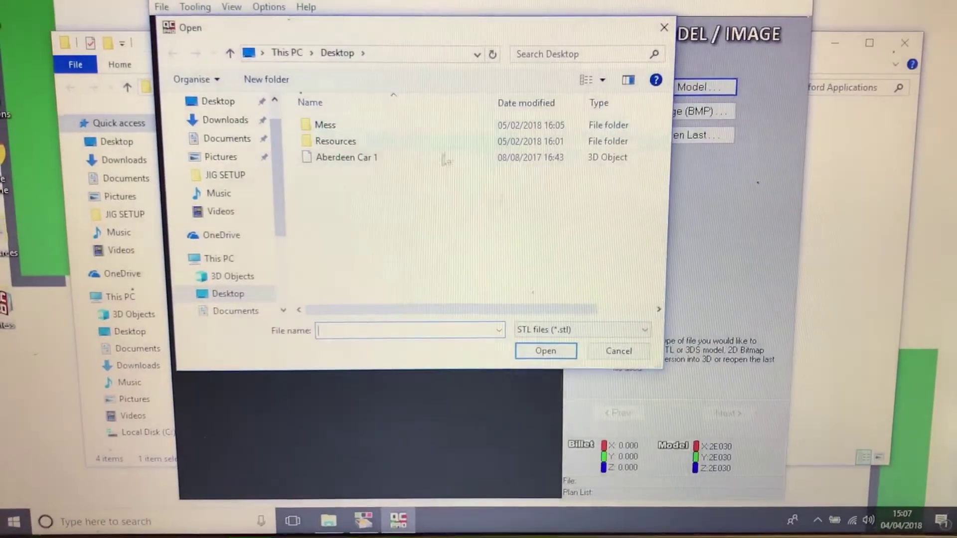
{"action": "left_click", "coordinate": [439, 158]}
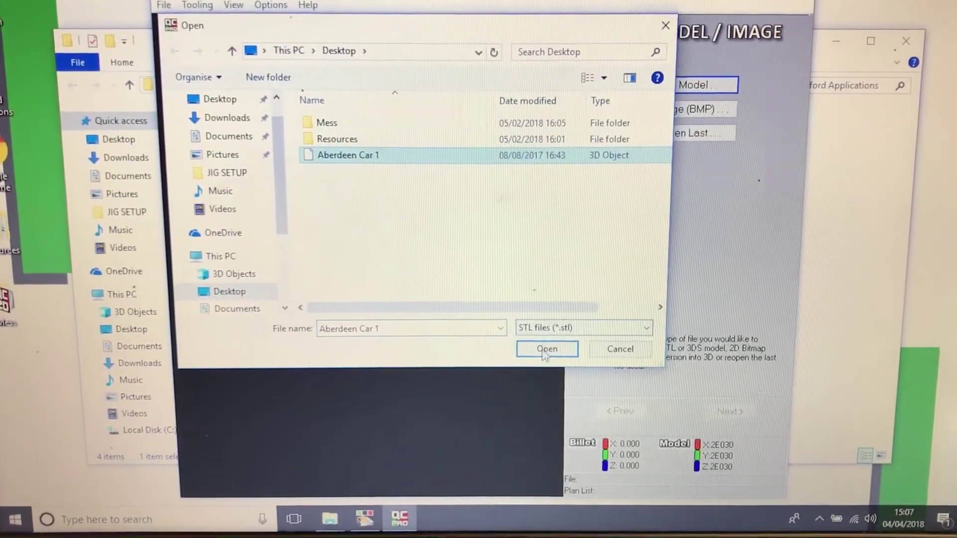
{"action": "left_click", "coordinate": [545, 350]}
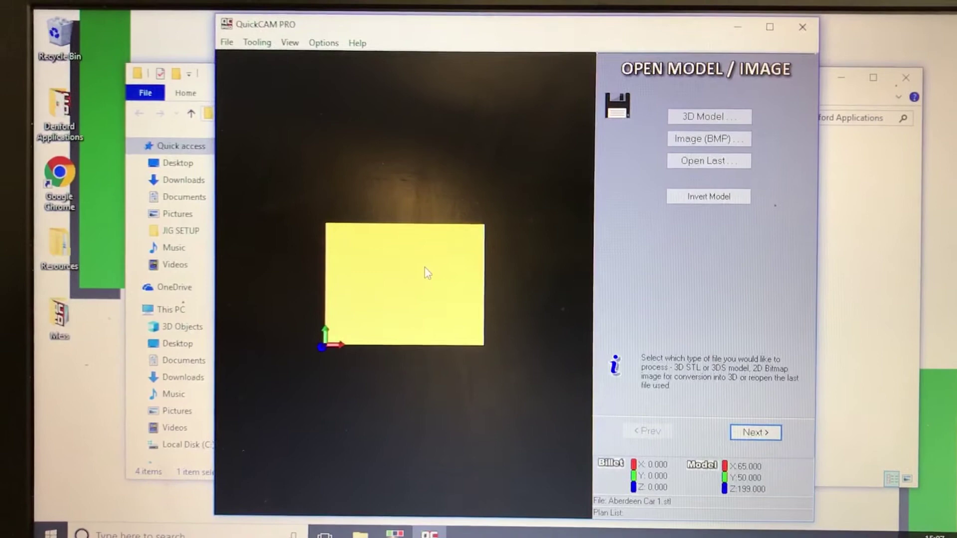
{"action": "left_click_drag", "start_coordinate": [425, 274], "coordinate": [443, 271]}
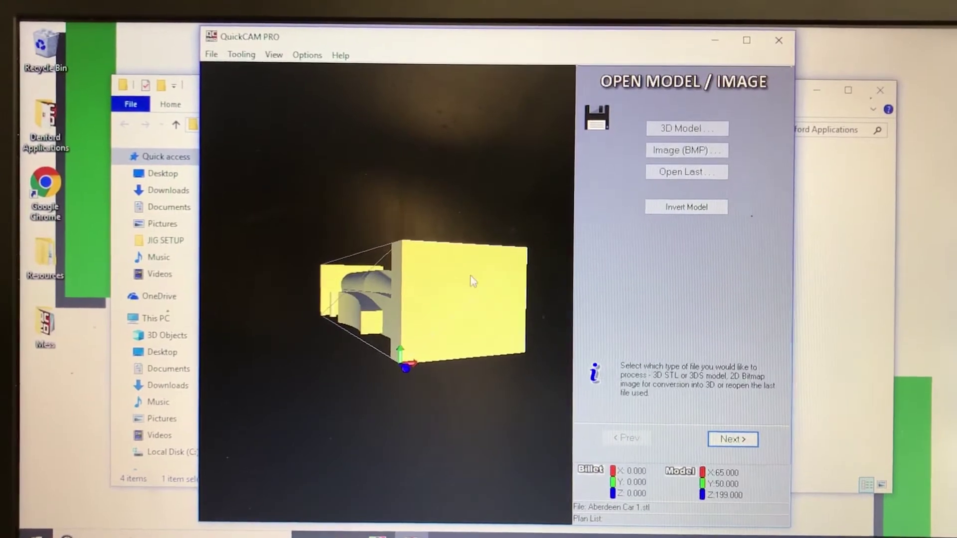
{"action": "left_click_drag", "start_coordinate": [472, 281], "coordinate": [397, 262]}
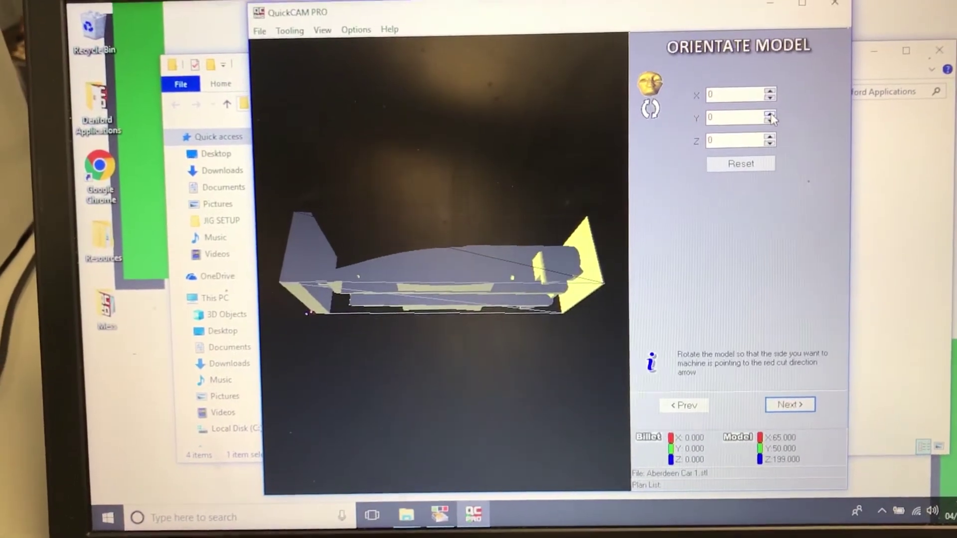
Rotate the car 90° about Y after trying 180°, orbiting the view to check it
{"action": "left_click", "coordinate": [771, 117]}
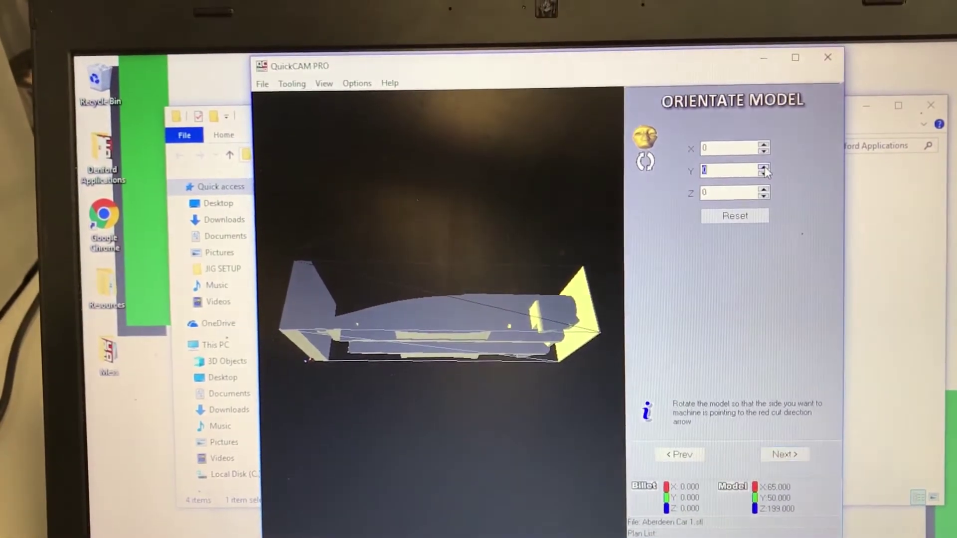
{"action": "left_click", "coordinate": [763, 167]}
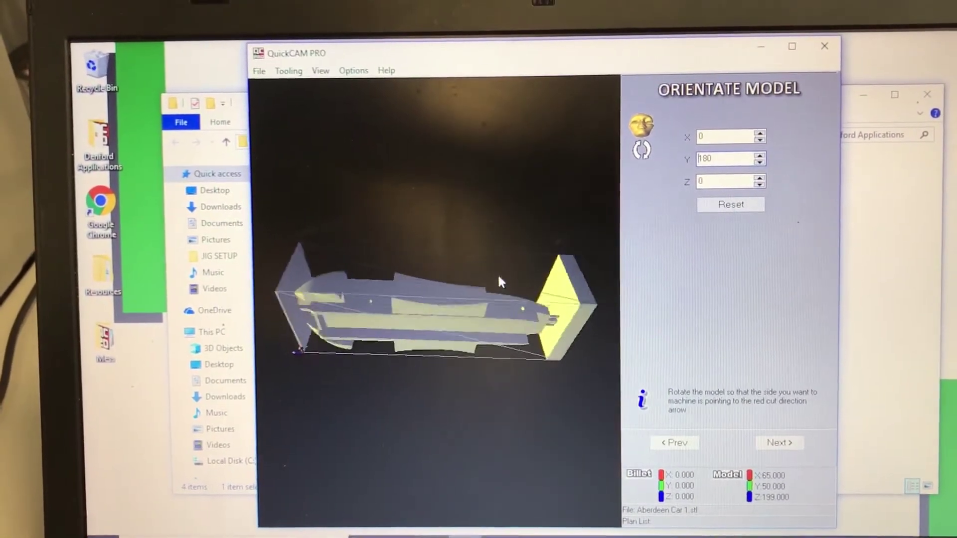
{"action": "mouse_move", "coordinate": [499, 282]}
{"action": "left_mouse_down"}
{"action": "mouse_move", "coordinate": [496, 235]}
{"action": "mouse_move", "coordinate": [490, 267]}
{"action": "left_mouse_up"}
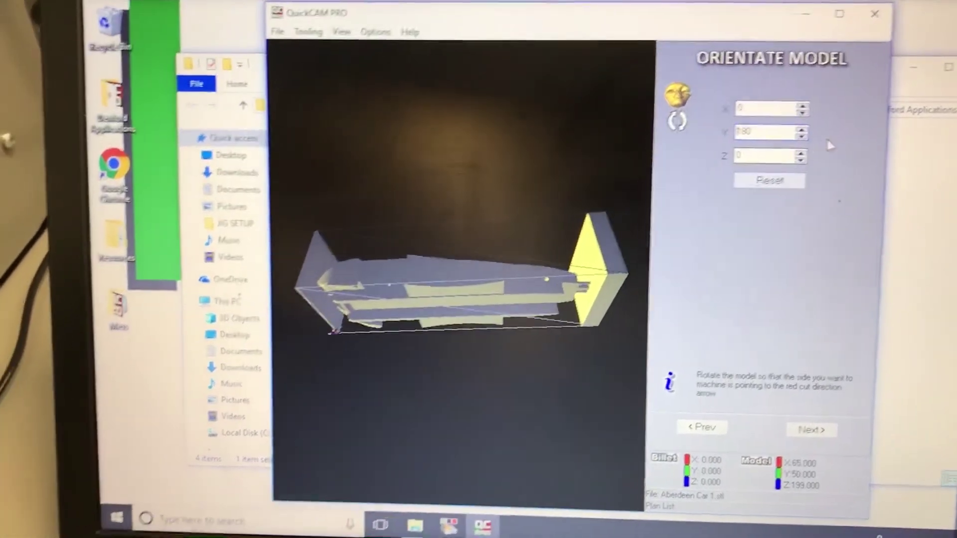
{"action": "left_click", "coordinate": [801, 137]}
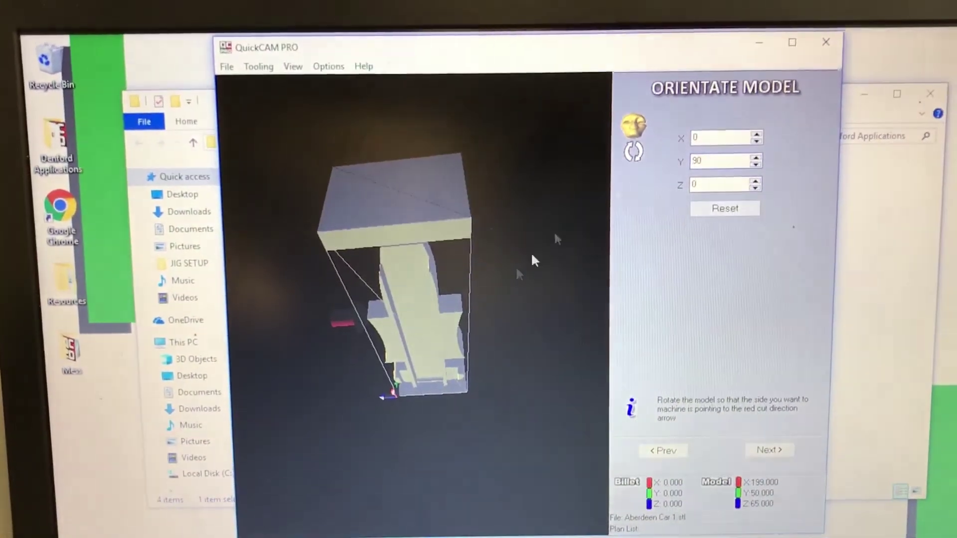
{"action": "left_click_drag", "start_coordinate": [532, 258], "coordinate": [465, 176]}
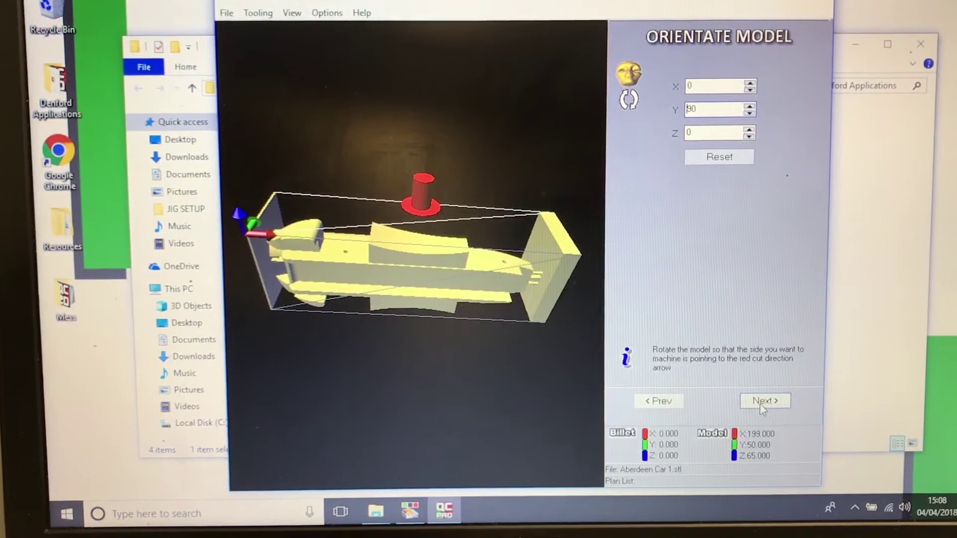
Change the Z cut depth from -32.500 to -36
{"action": "left_click", "coordinate": [763, 399]}
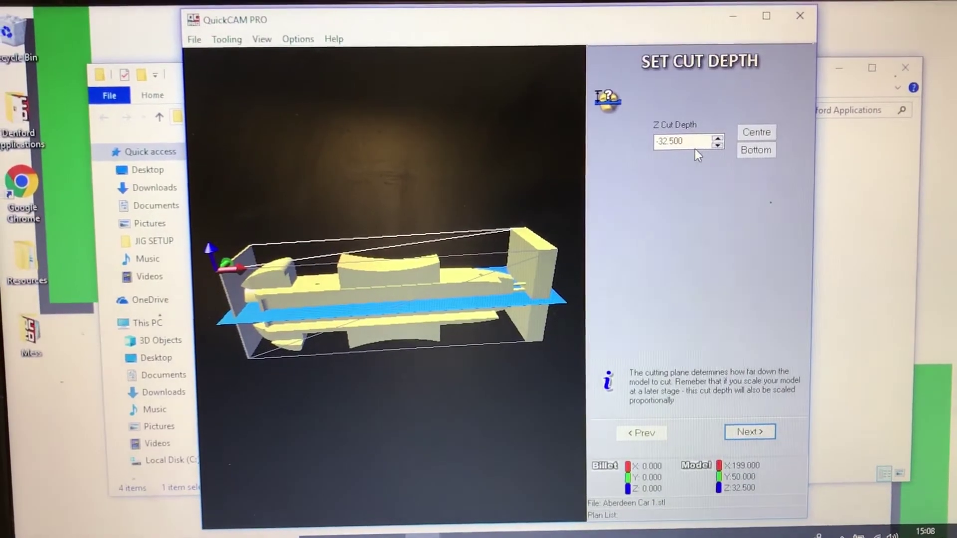
{"action": "left_click", "coordinate": [692, 143]}
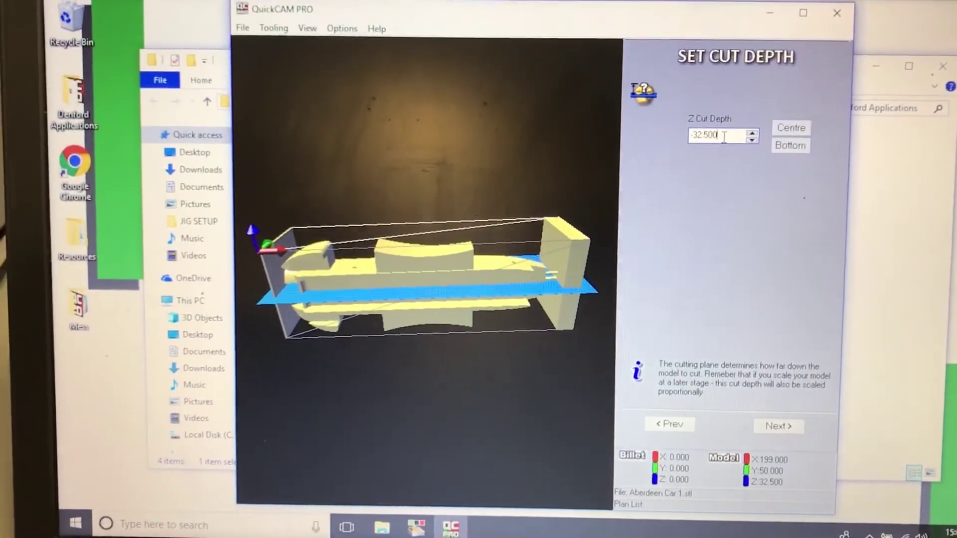
{"action": "key", "text": "BackSpace"}
{"action": "key", "text": "BackSpace"}
{"action": "key", "text": "BackSpace"}
{"action": "key", "text": "BackSpace"}
{"action": "key", "text": "BackSpace"}
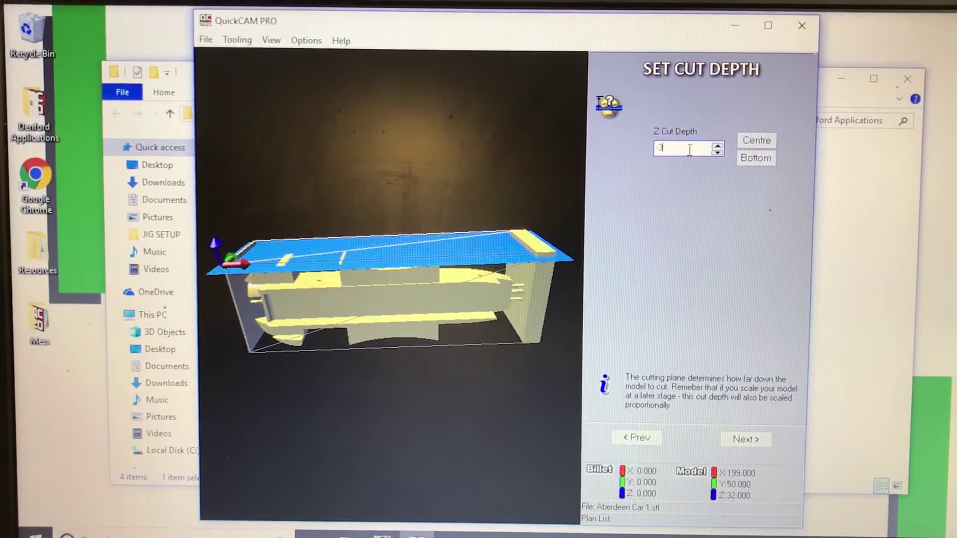
{"action": "type", "text": "36.500"}
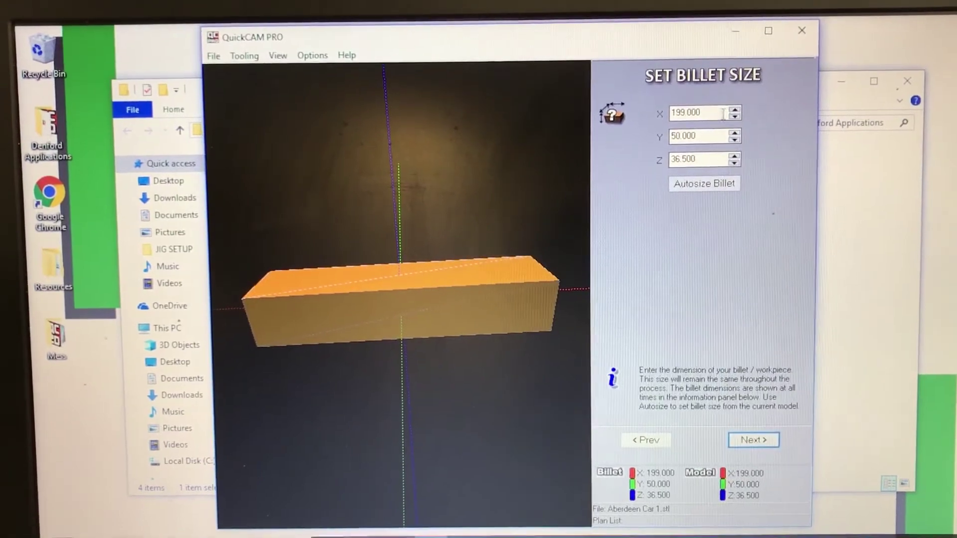
Enlarge the billet to 210 × 50 × 65 and view the car sitting inside it
{"action": "left_click", "coordinate": [717, 114]}
{"action": "key", "text": "BackSpace"}
{"action": "key", "text": "BackSpace"}
{"action": "key", "text": "BackSpace"}
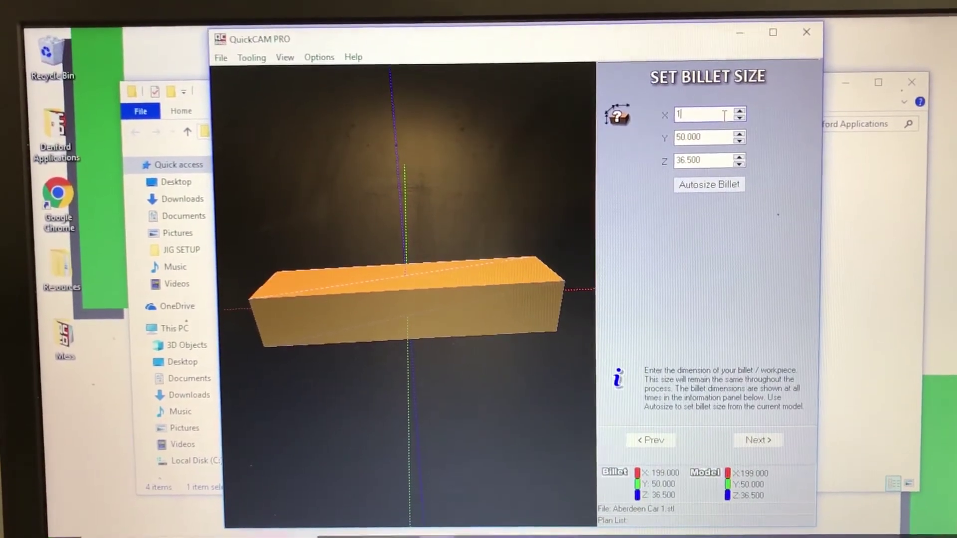
{"action": "key", "text": "BackSpace"}
{"action": "type", "text": "210"}
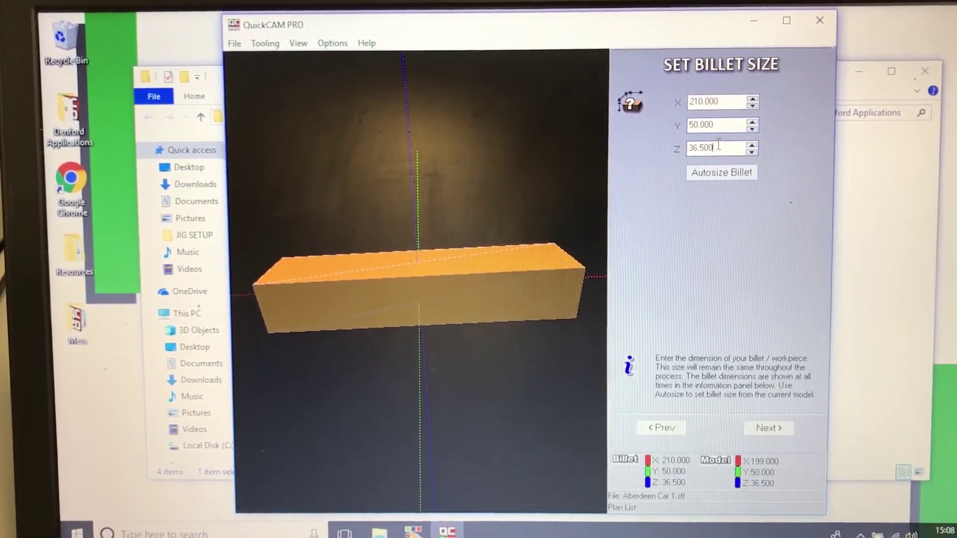
{"action": "key", "text": "BackSpace"}
{"action": "key", "text": "BackSpace"}
{"action": "key", "text": "BackSpace"}
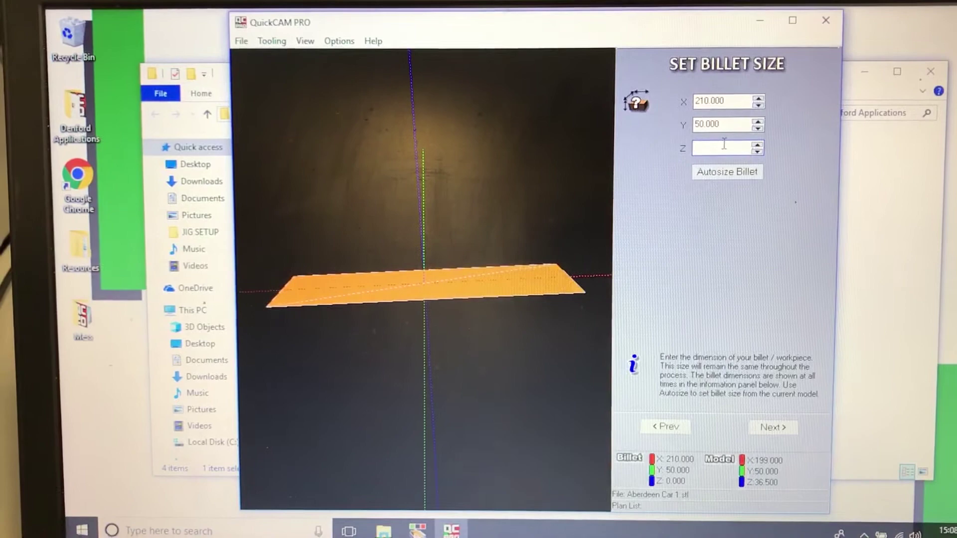
{"action": "type", "text": "85"}
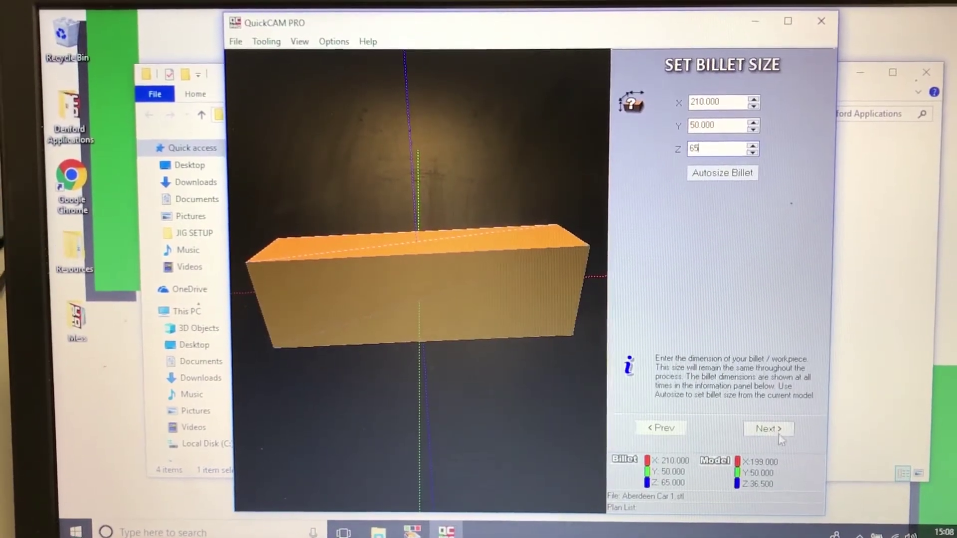
{"action": "left_click", "coordinate": [774, 432]}
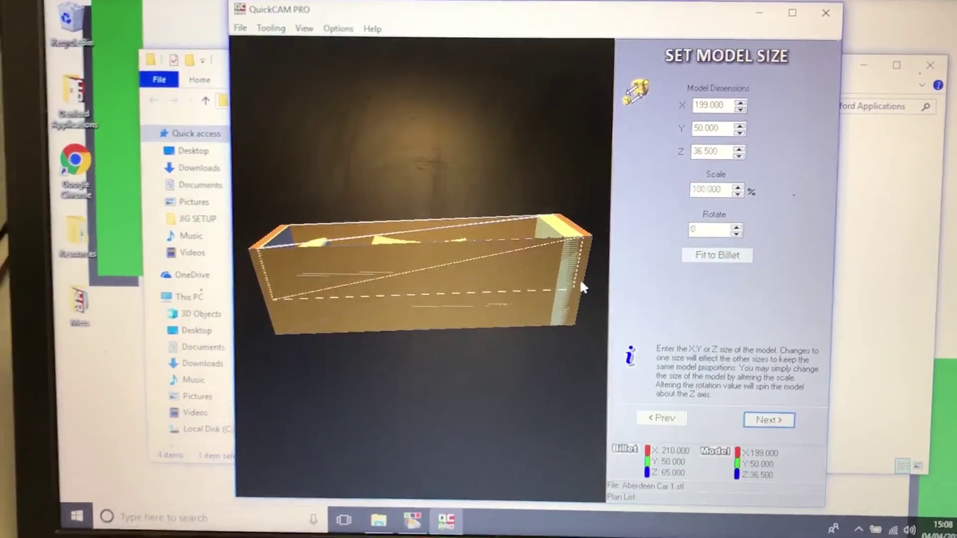
{"action": "left_click_drag", "start_coordinate": [580, 278], "coordinate": [599, 312]}
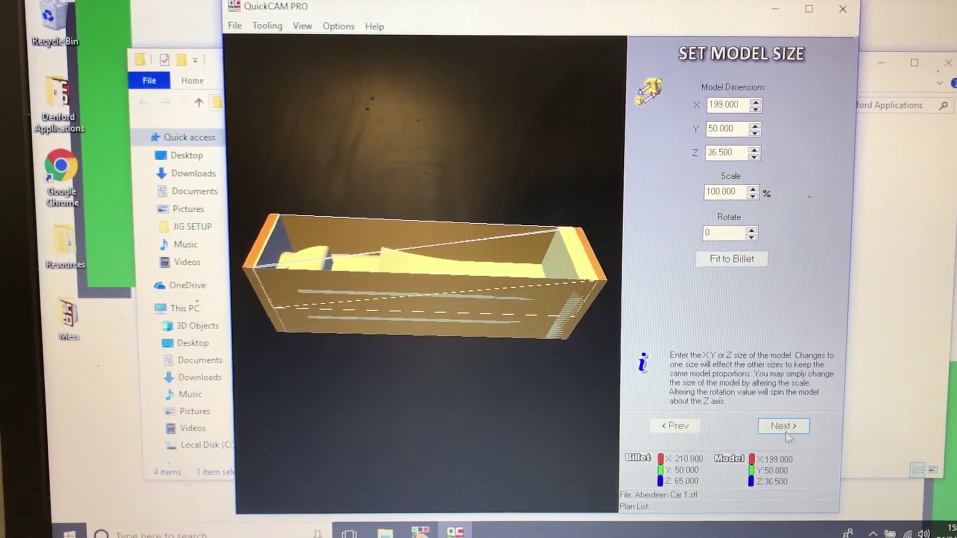
Align the car to the billet's left end and make the whole billet the machining boundary
{"action": "left_click", "coordinate": [783, 428]}
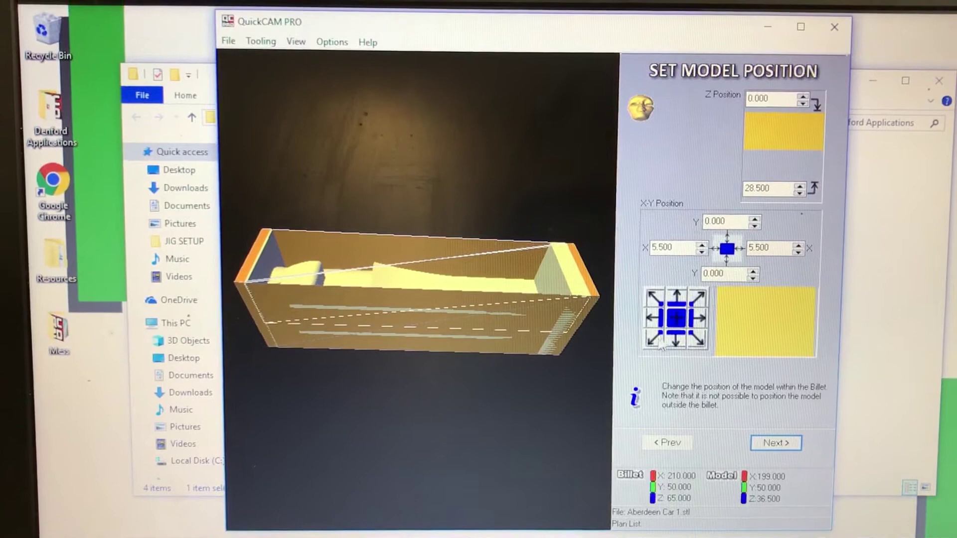
{"action": "left_click", "coordinate": [648, 322]}
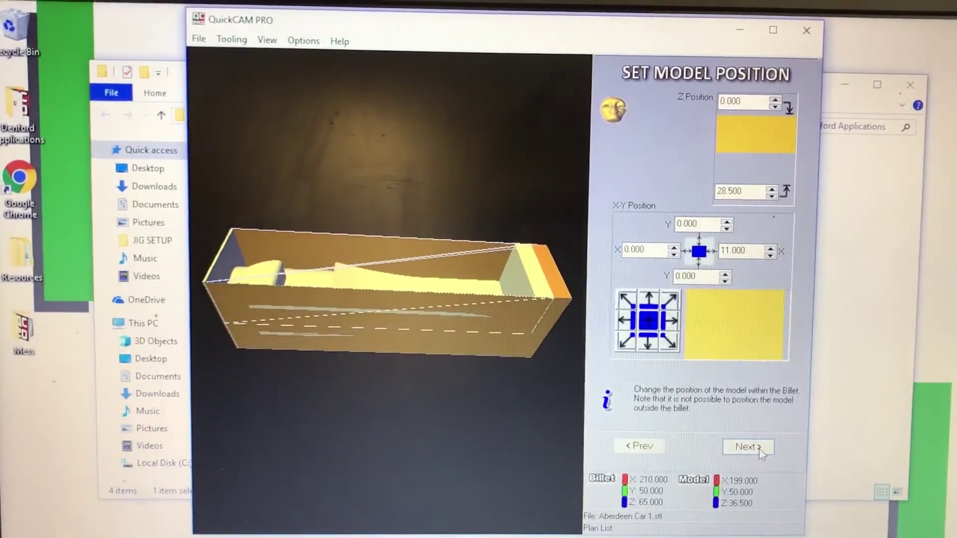
{"action": "left_click", "coordinate": [748, 448]}
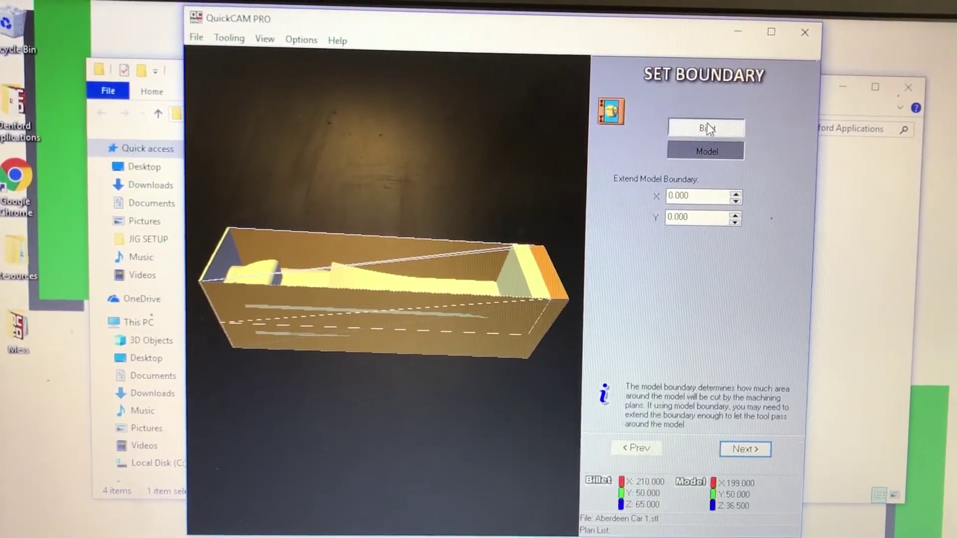
{"action": "left_click", "coordinate": [707, 123]}
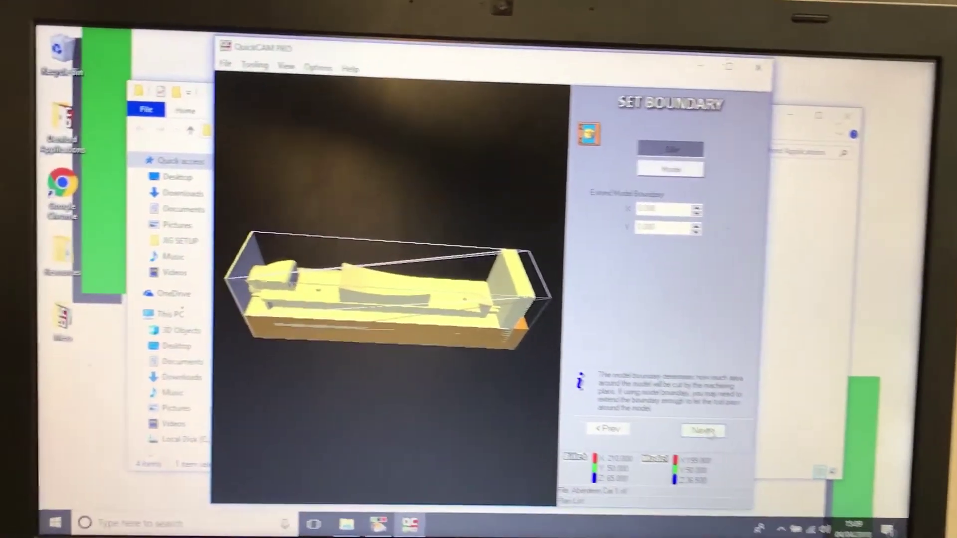
{"action": "left_click", "coordinate": [657, 416]}
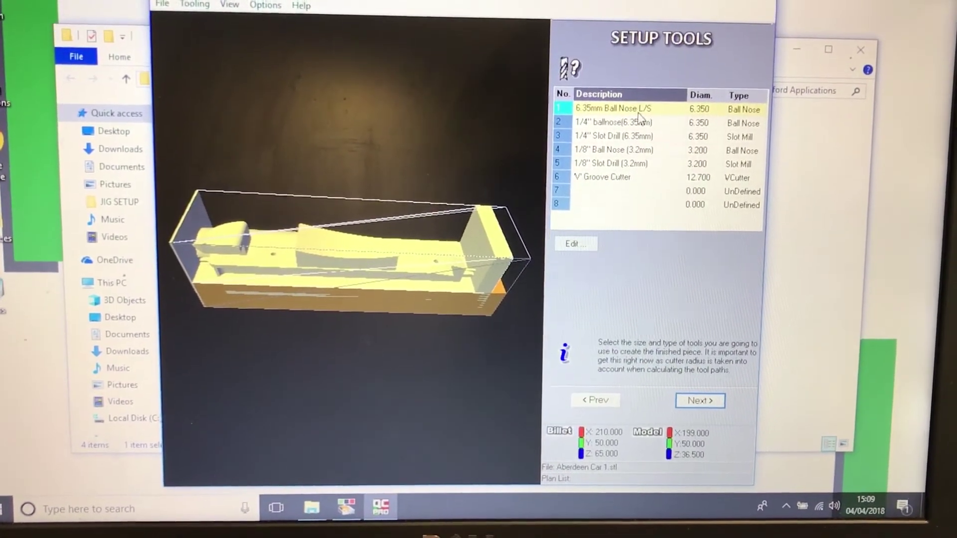
Keep the default cutter list and continue to Machining Plans
{"action": "left_click", "coordinate": [702, 401]}
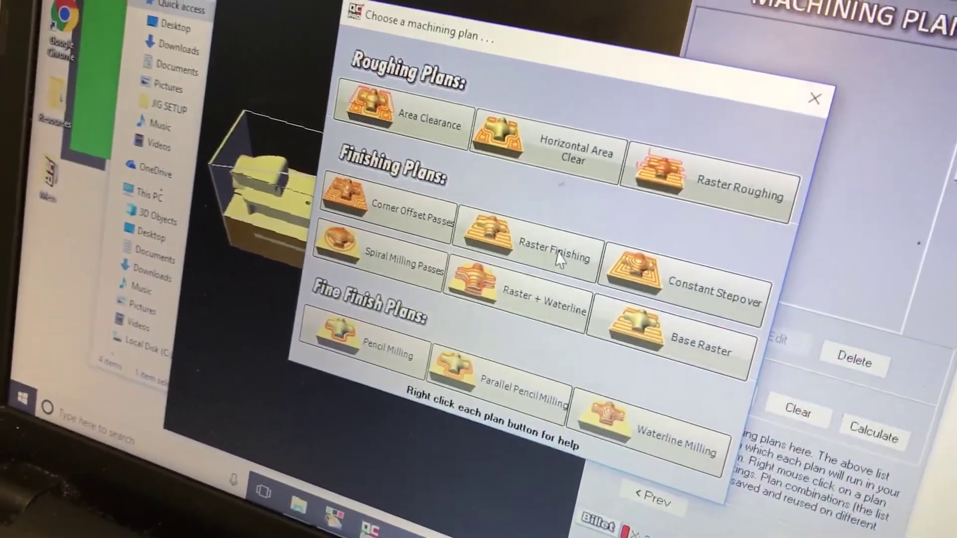
Add a Raster Finishing plan using the 6.35 mm ball nose tool with 10% step over
{"action": "left_click", "coordinate": [557, 258]}
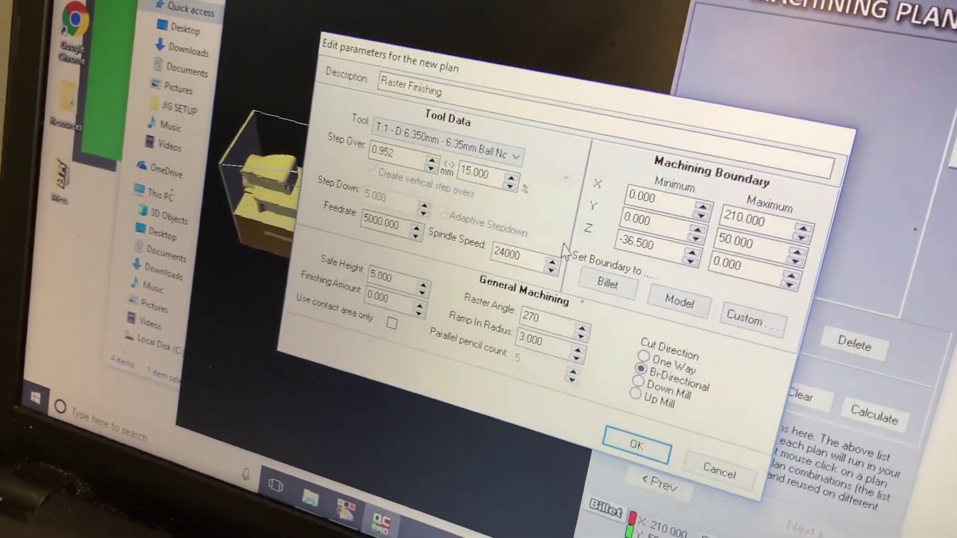
{"action": "left_click", "coordinate": [508, 178]}
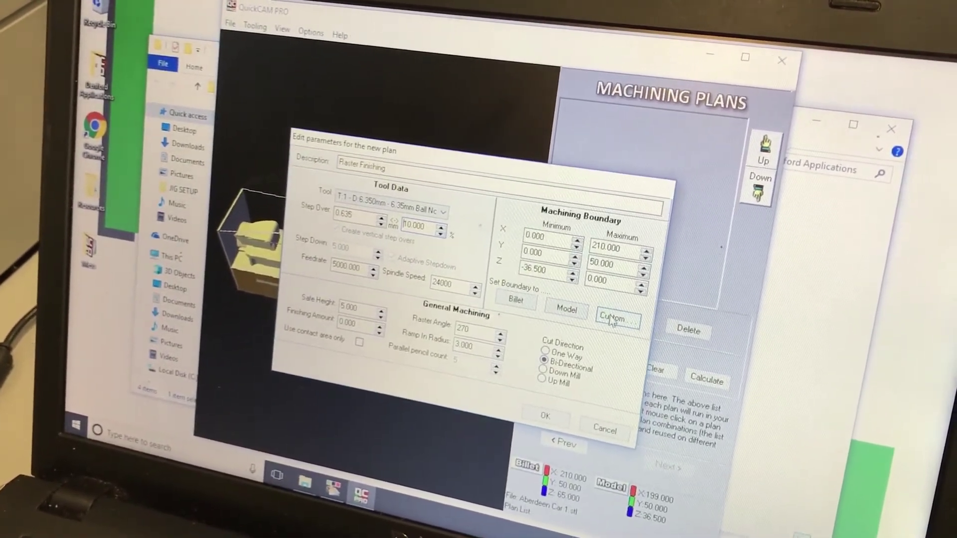
Give the plan a custom border from 0, 0, -36.5 to 198, 50, 0
{"action": "left_click", "coordinate": [610, 324]}
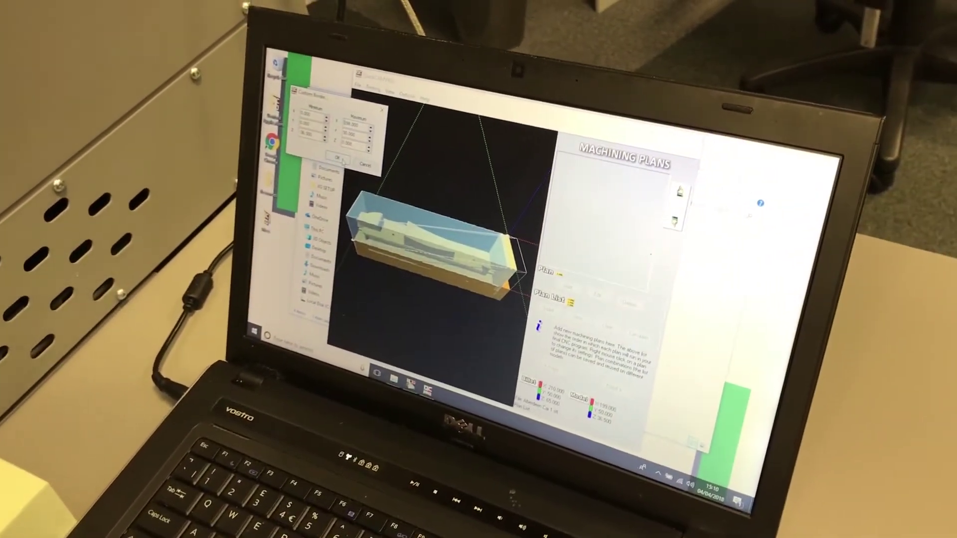
{"action": "left_click", "coordinate": [338, 160]}
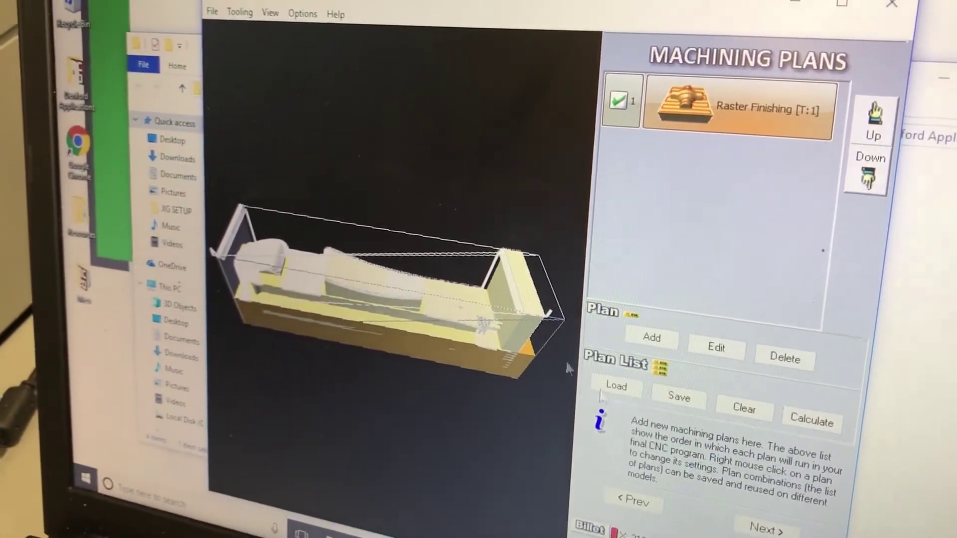
Simulate the toolpath, carving the car's side profile from the purple billet
{"action": "left_click", "coordinate": [757, 530]}
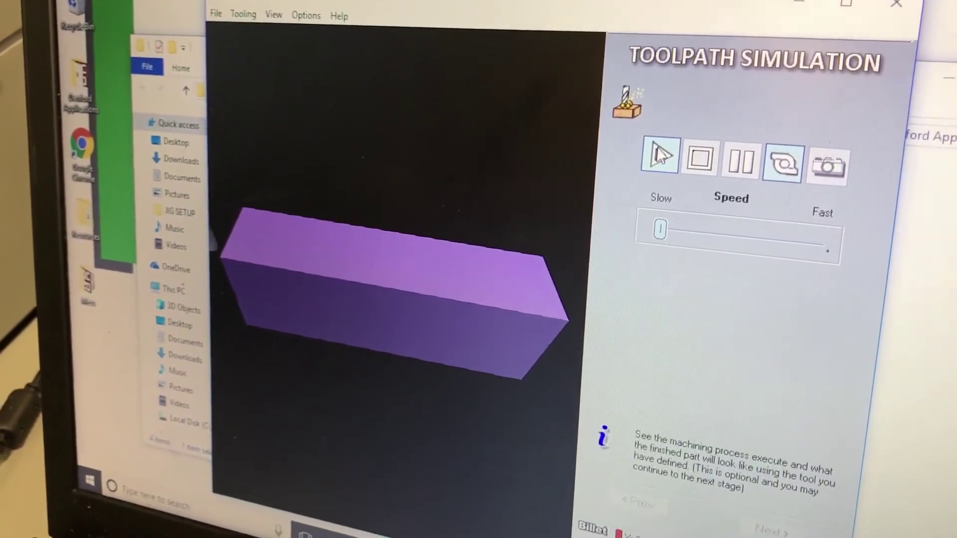
{"action": "left_click", "coordinate": [652, 159]}
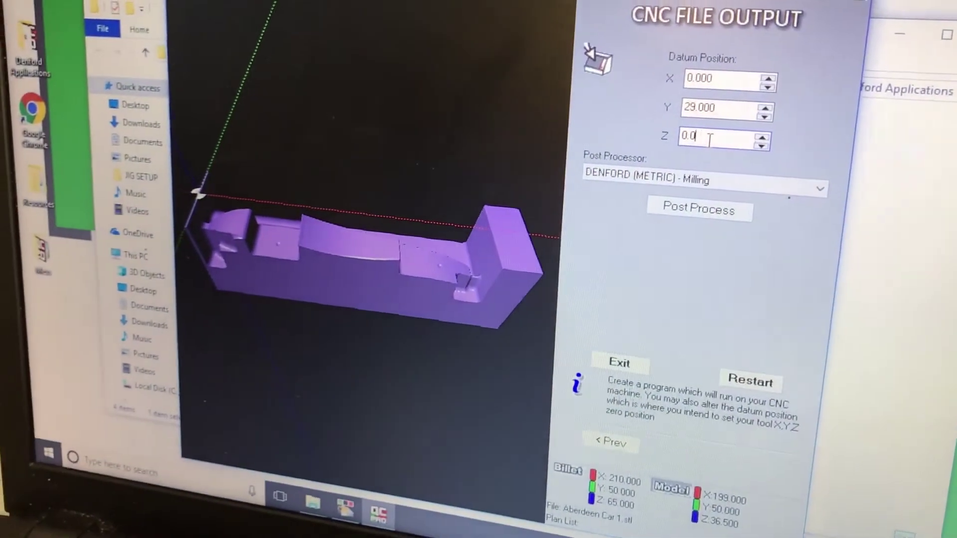
{"action": "key", "text": "BackSpace"}
{"action": "key", "text": "BackSpace"}
{"action": "key", "text": "BackSpace"}
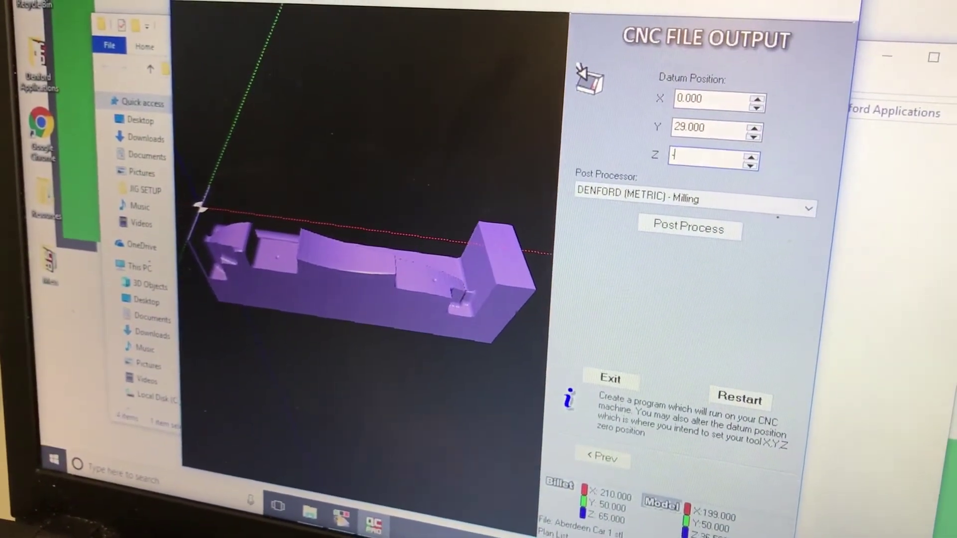
{"action": "type", "text": "-32"}
{"action": "type", "text": ".5"}
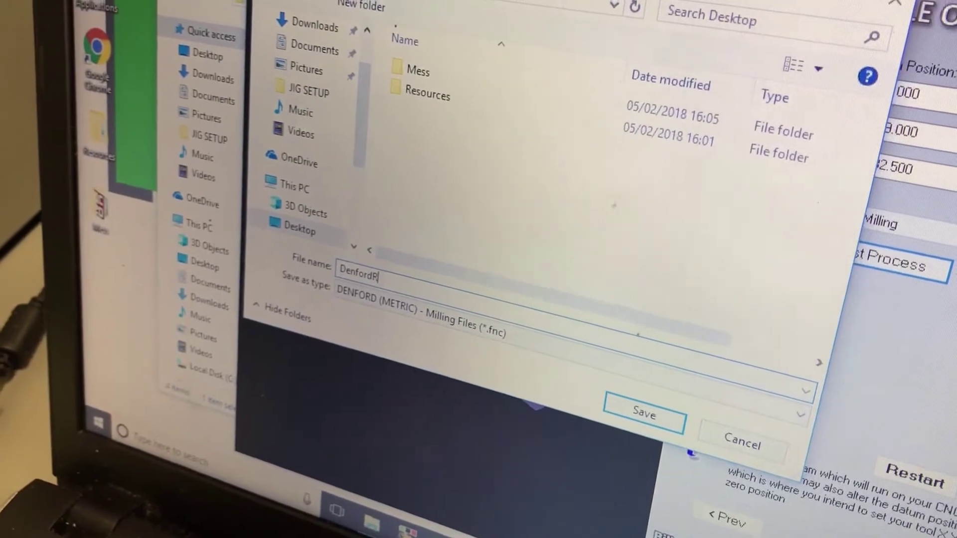
{"action": "type", "text": "HS"}
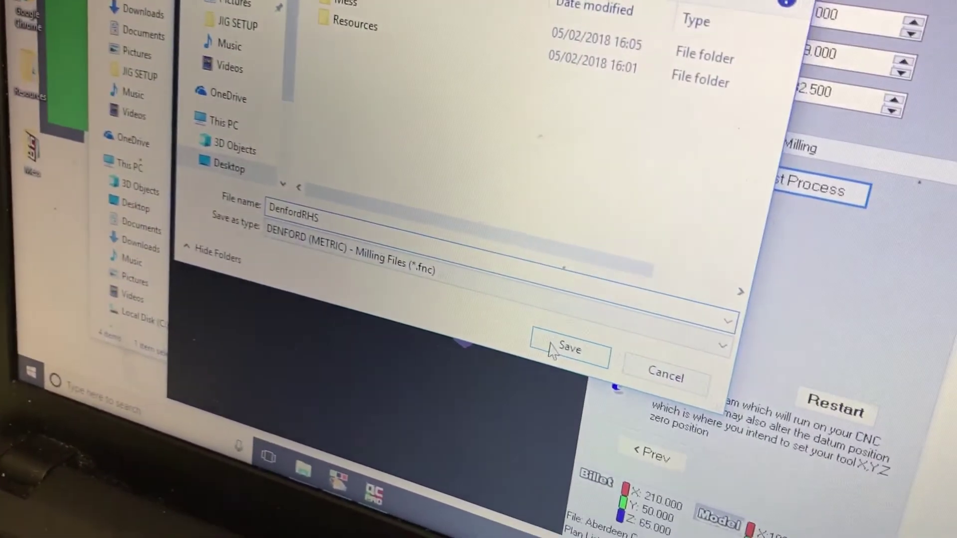
Save the post-processed toolpath as DenfordRHS.fnc
{"action": "left_click", "coordinate": [643, 391]}
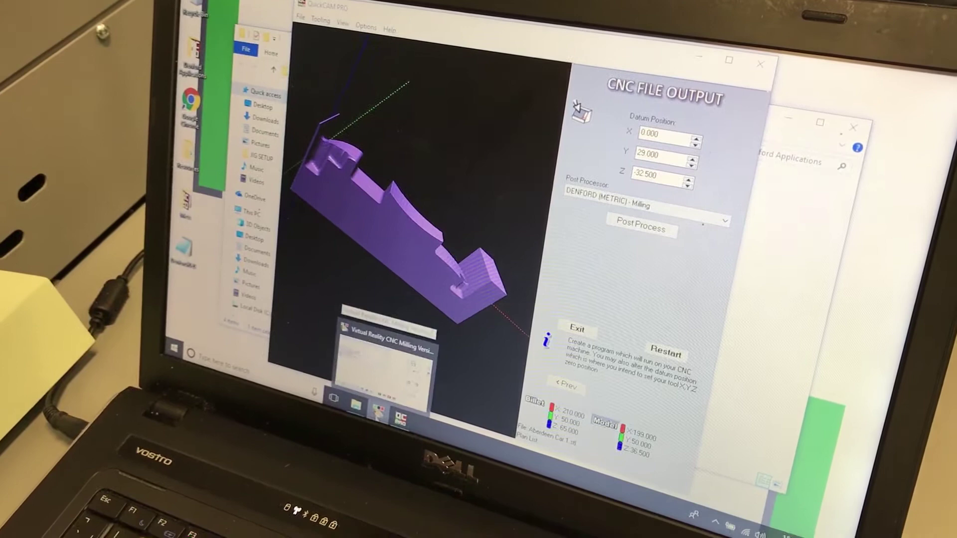
In VR CNC Milling, open DenfordRHS.fnc from the Desktop
{"action": "left_click", "coordinate": [389, 420]}
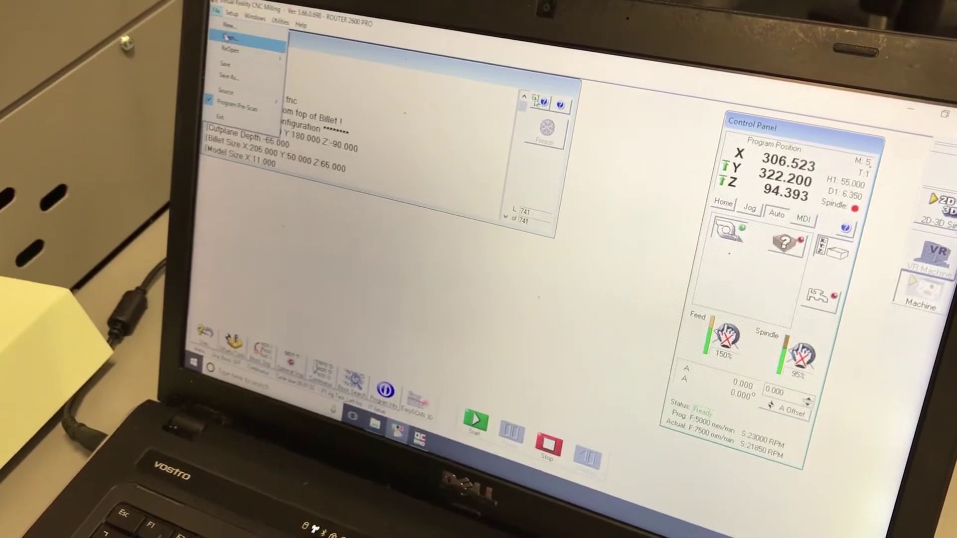
{"action": "left_click", "coordinate": [229, 38]}
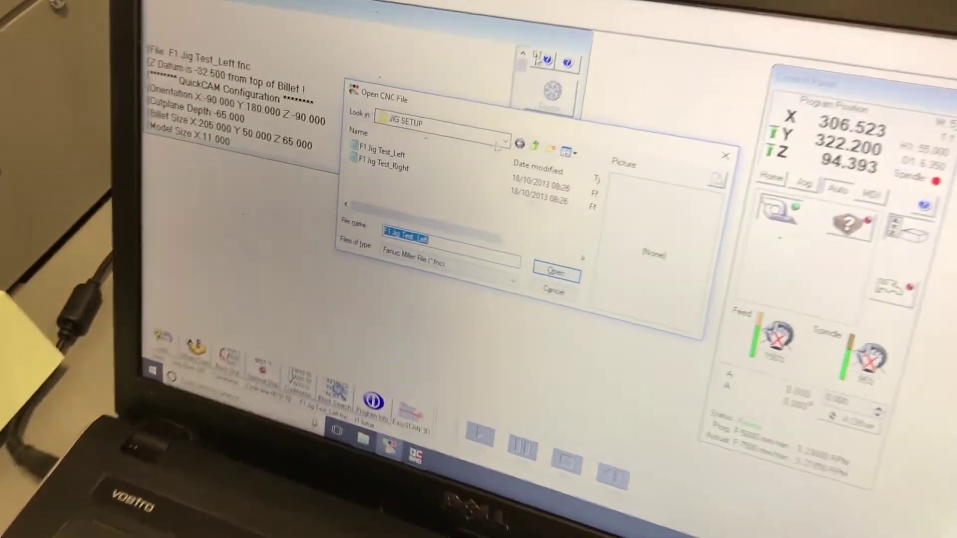
{"action": "left_click", "coordinate": [505, 142]}
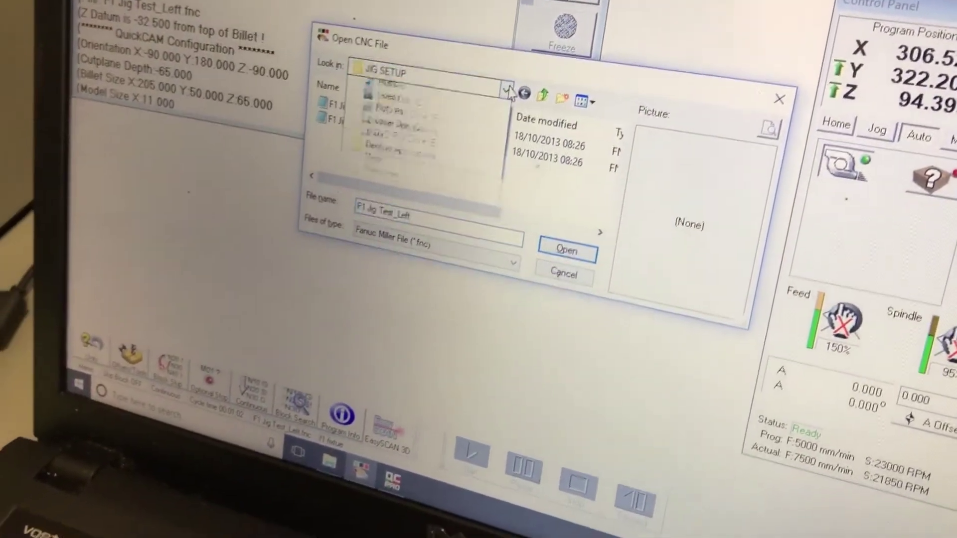
{"action": "left_click", "coordinate": [407, 93]}
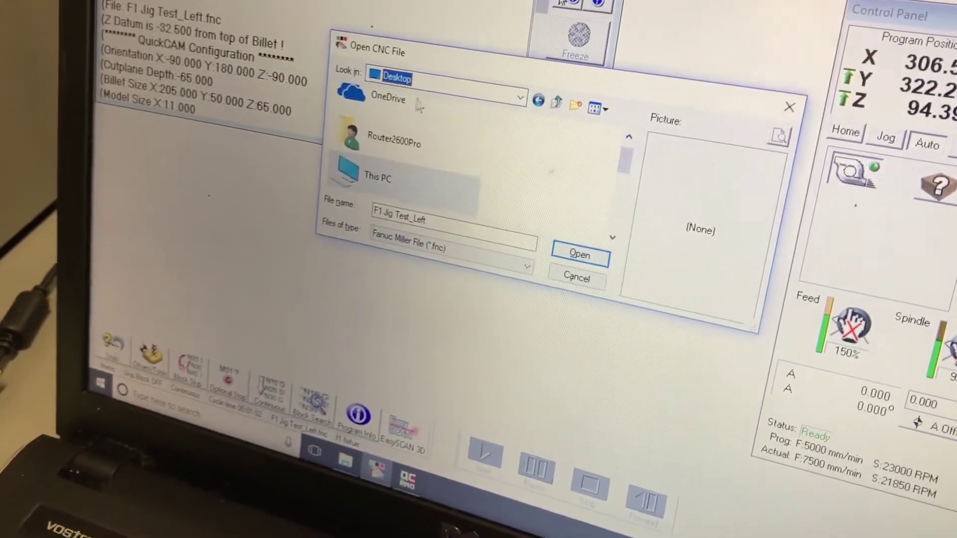
{"action": "left_click_drag", "start_coordinate": [623, 167], "coordinate": [612, 221]}
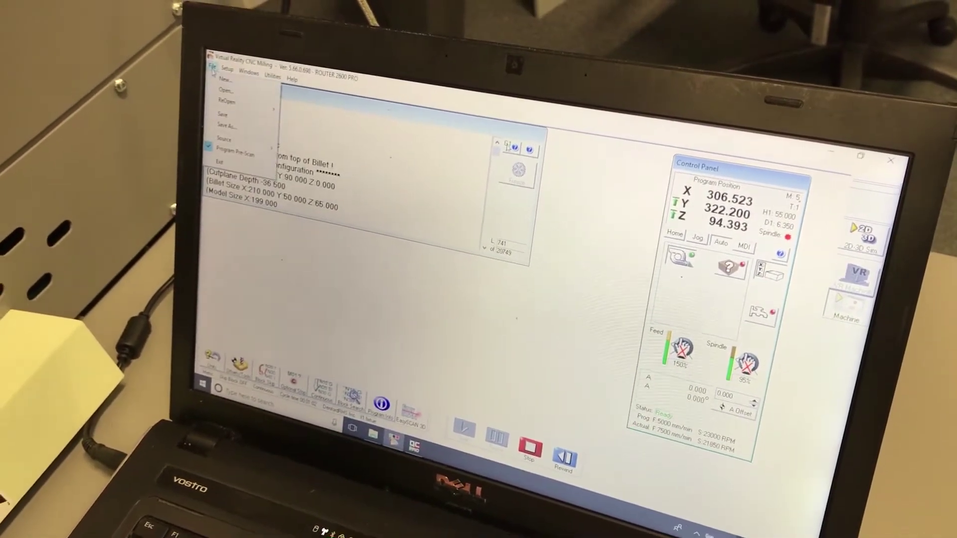
Save a copy of the program renamed from DenfordRHS to DenfordLHS
{"action": "left_click", "coordinate": [225, 114]}
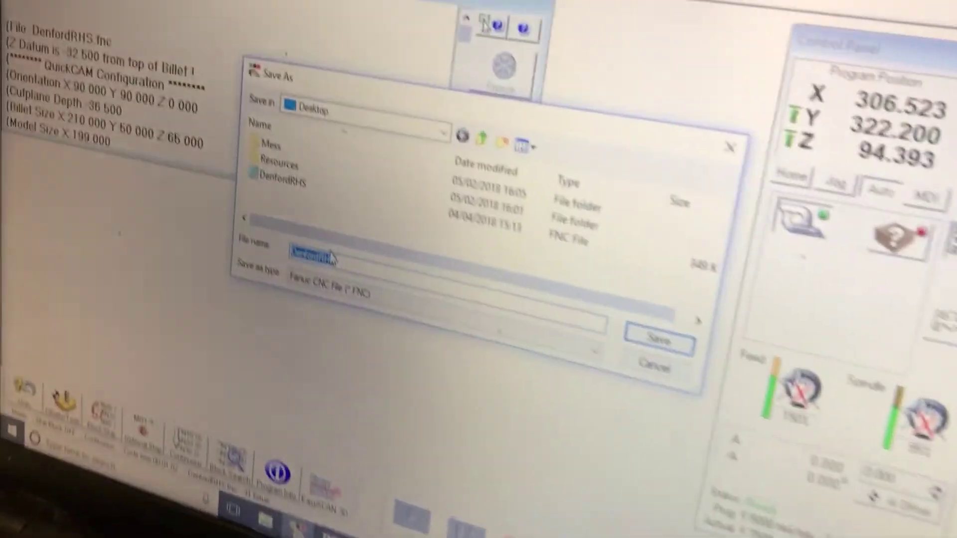
{"action": "left_click", "coordinate": [333, 258]}
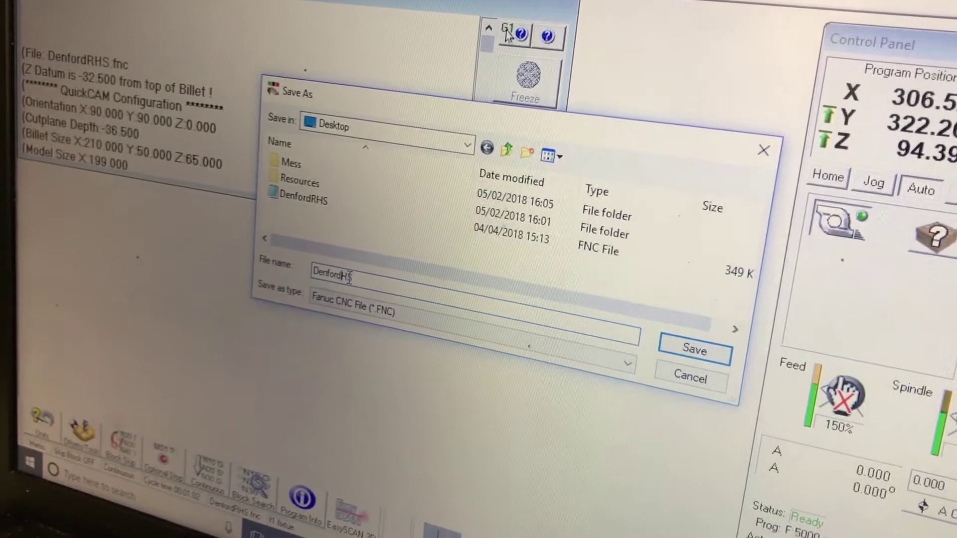
{"action": "key", "text": "BackSpace"}
{"action": "key", "text": "BackSpace"}
{"action": "key", "text": "BackSpace"}
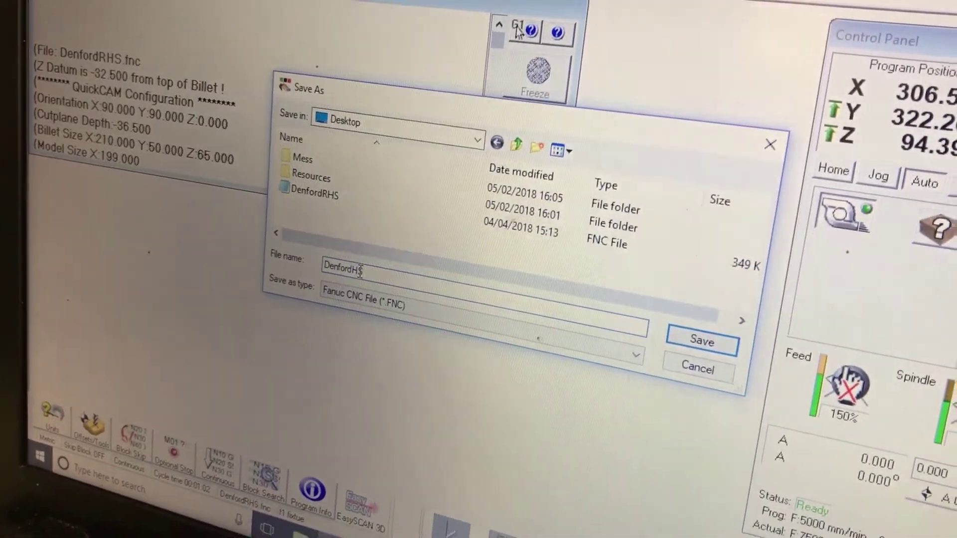
{"action": "type", "text": "LHS"}
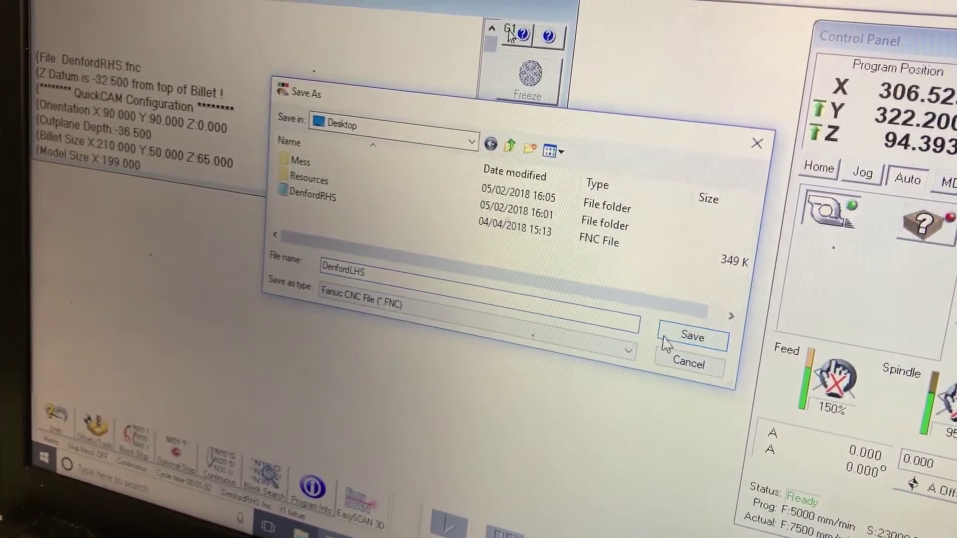
{"action": "left_click", "coordinate": [673, 336]}
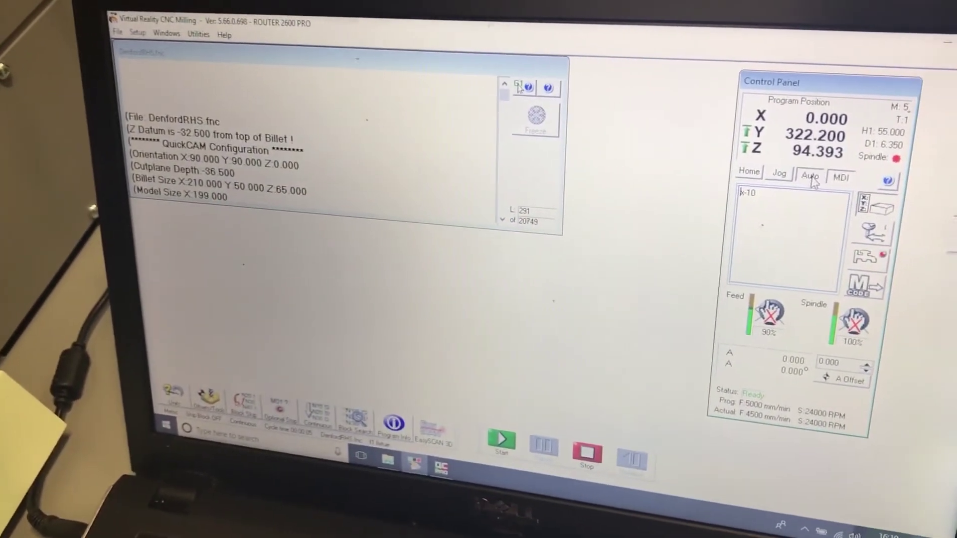
Switch the Control Panel from MDI to the Auto tab for DenfordRHS.fnc
{"action": "left_click", "coordinate": [845, 183]}
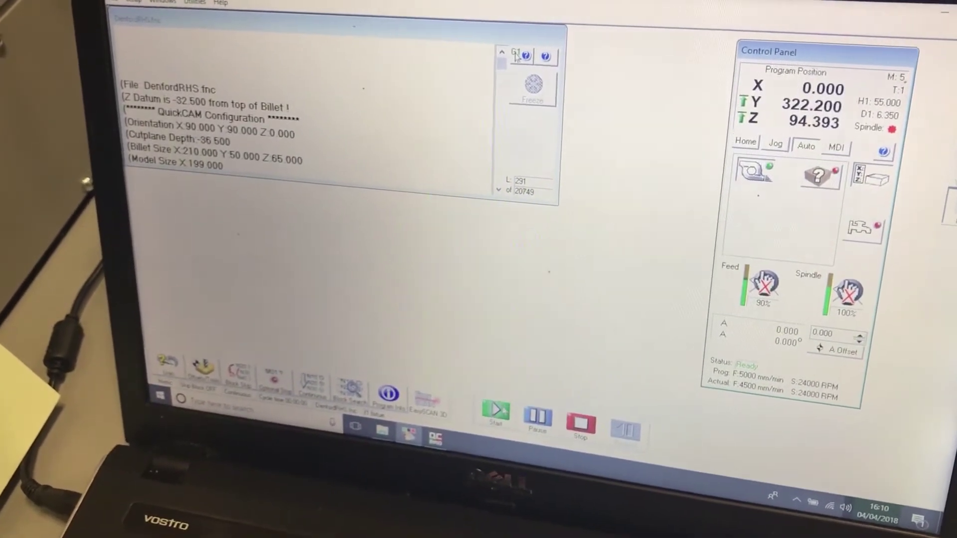
Start running the right-hand-side DenfordRHS.fnc program
{"action": "left_click", "coordinate": [567, 318]}
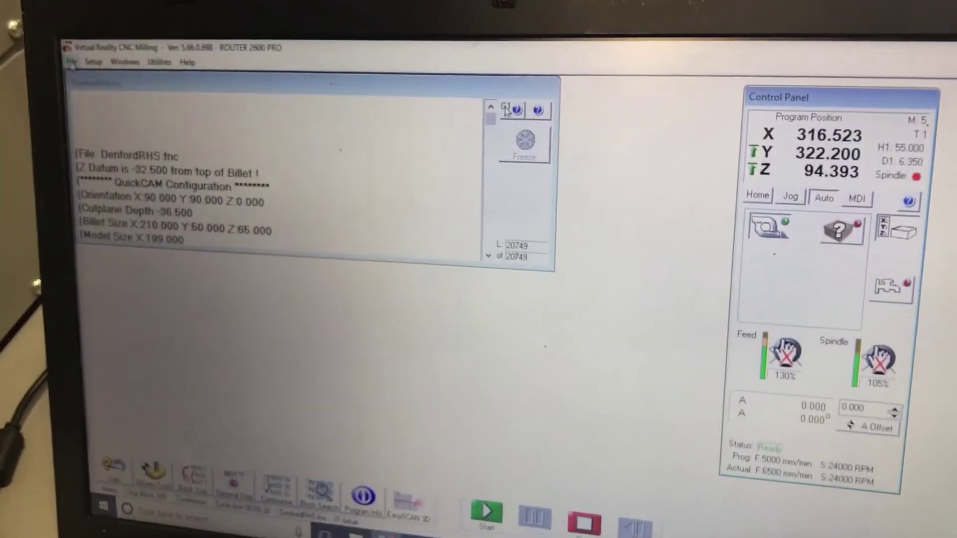
Load DenfordLHS.fnc, rewind it, and start it, confirming the real-machine warning
{"action": "left_click", "coordinate": [133, 15]}
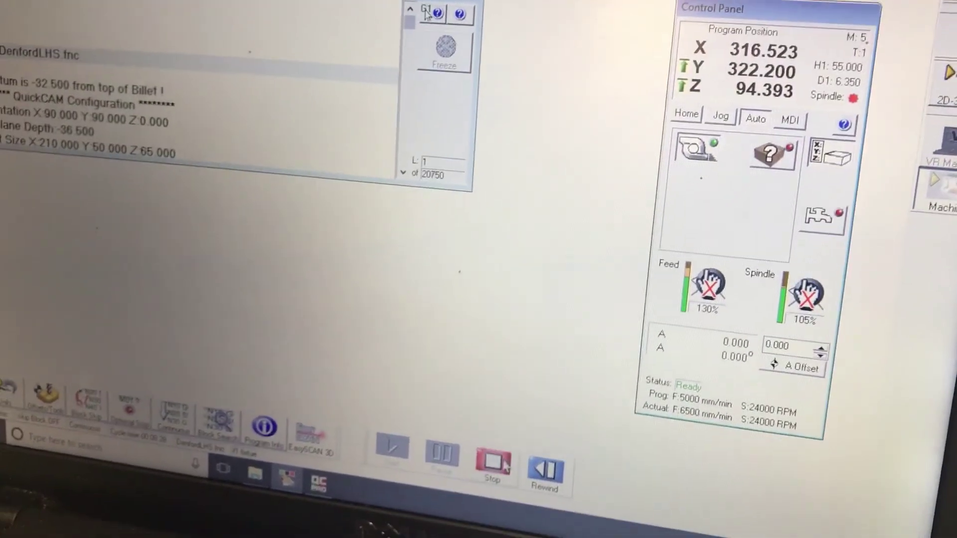
{"action": "left_click", "coordinate": [522, 507]}
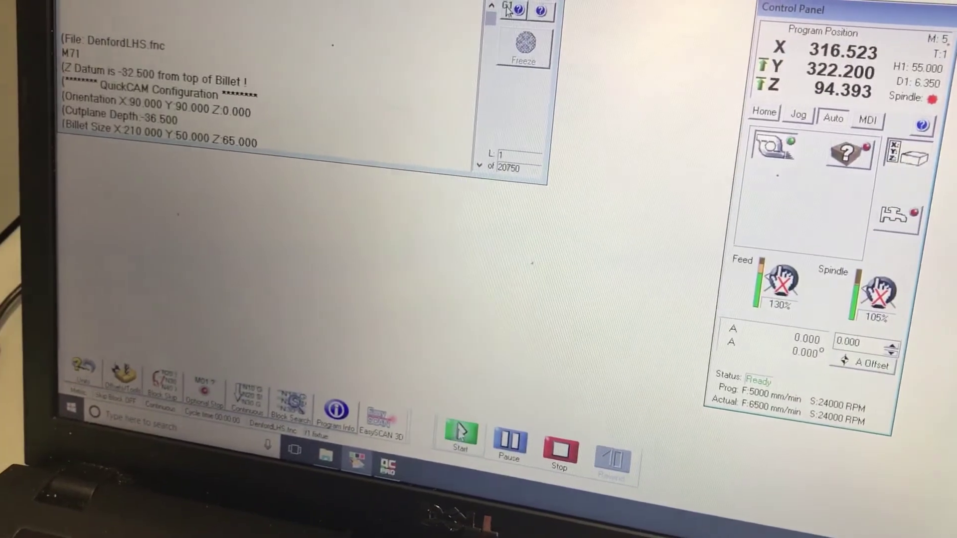
{"action": "left_click", "coordinate": [450, 434]}
{"action": "left_click", "coordinate": [558, 300]}
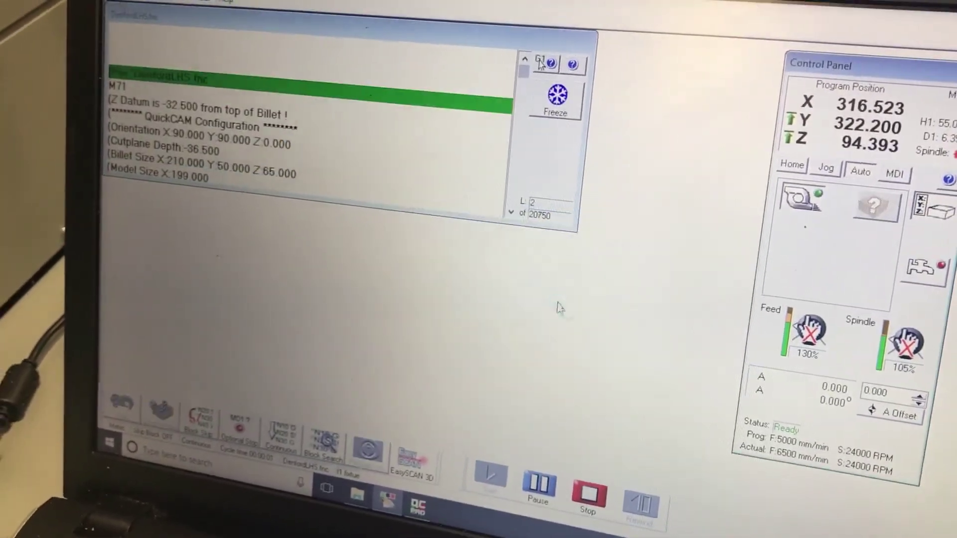